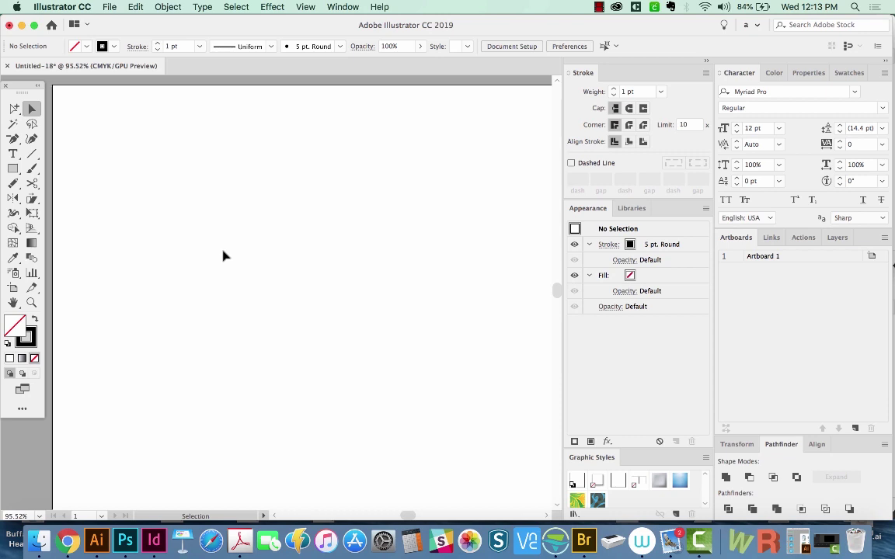
Draw a wavy 1 pt swirl with the Pencil and set Pencil Fidelity to Smooth
{"action": "key", "text": "n"}
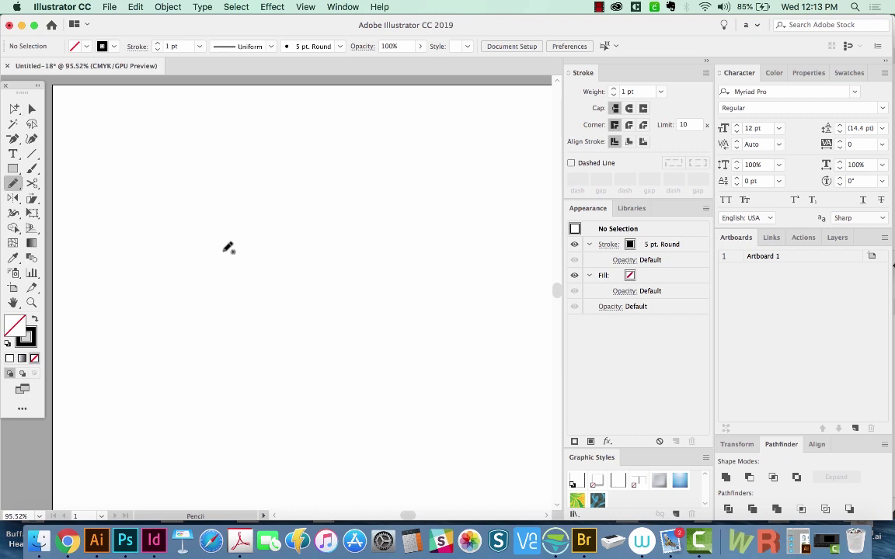
{"action": "mouse_move", "coordinate": [169, 257]}
{"action": "left_mouse_down"}
{"action": "mouse_move", "coordinate": [199, 223]}
{"action": "mouse_move", "coordinate": [243, 214]}
{"action": "mouse_move", "coordinate": [387, 262]}
{"action": "mouse_move", "coordinate": [432, 243]}
{"action": "mouse_move", "coordinate": [436, 177]}
{"action": "mouse_move", "coordinate": [397, 159]}
{"action": "mouse_move", "coordinate": [360, 171]}
{"action": "mouse_move", "coordinate": [378, 207]}
{"action": "left_mouse_up"}
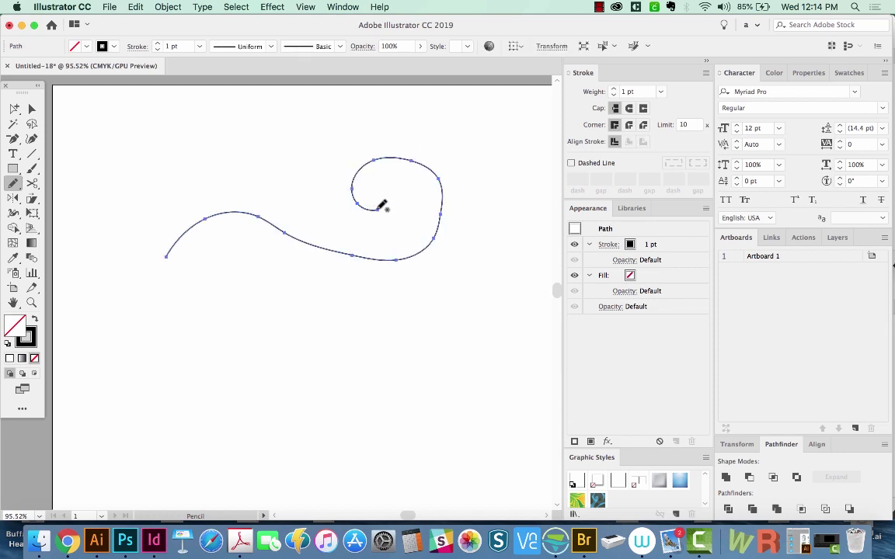
{"action": "double_click", "coordinate": [13, 184]}
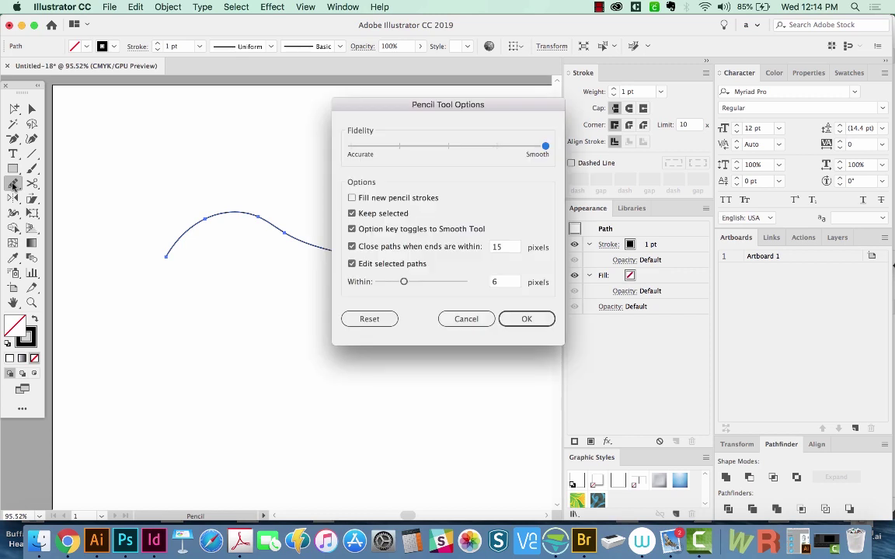
{"action": "left_click", "coordinate": [535, 321]}
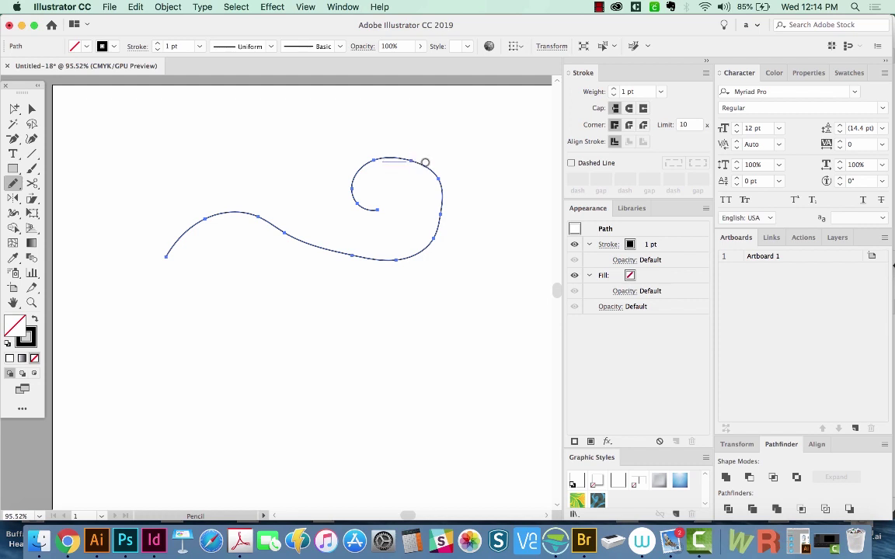
Redraw the spiral's right side, set stroke weight to 10 pt, and smooth the lower right
{"action": "left_click_drag", "start_coordinate": [429, 163], "coordinate": [431, 236]}
{"action": "left_click", "coordinate": [604, 93]}
{"action": "type", "text": "10"}
{"action": "key", "text": "Return"}
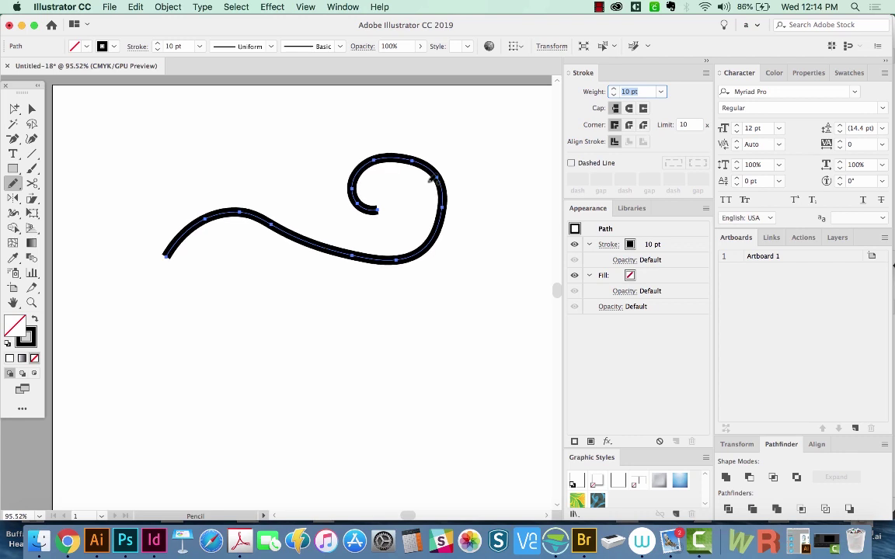
{"action": "mouse_move", "coordinate": [415, 260]}
{"action": "left_mouse_down"}
{"action": "mouse_move", "coordinate": [327, 264]}
{"action": "mouse_move", "coordinate": [289, 225]}
{"action": "mouse_move", "coordinate": [179, 218]}
{"action": "mouse_move", "coordinate": [127, 296]}
{"action": "left_mouse_up"}
Narrow the swirl's lower end with the Width tool, undoing one attempt, and apply Round Cap
{"action": "key", "text": "z"}
{"action": "key", "text": "shift+w"}
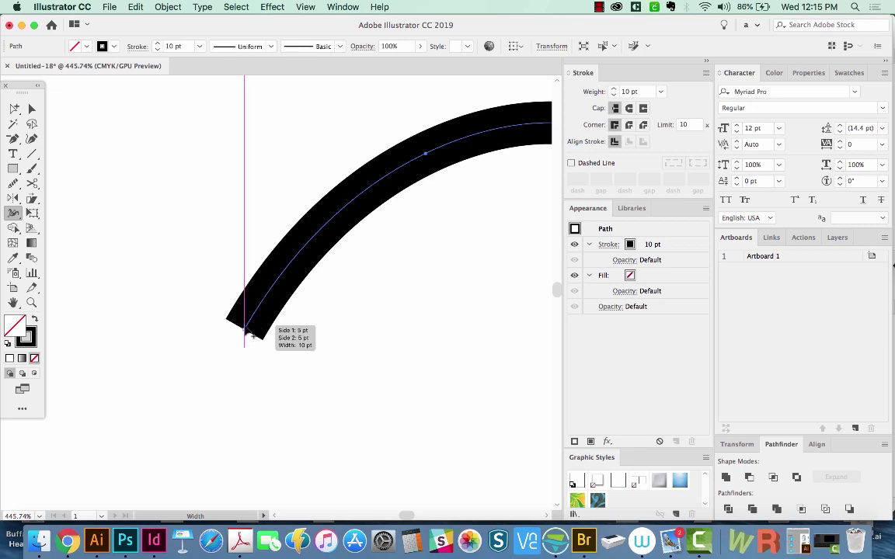
{"action": "mouse_move", "coordinate": [251, 334]}
{"action": "left_mouse_down"}
{"action": "mouse_move", "coordinate": [247, 320]}
{"action": "mouse_move", "coordinate": [255, 326]}
{"action": "left_mouse_up"}
{"action": "key", "text": "super"}
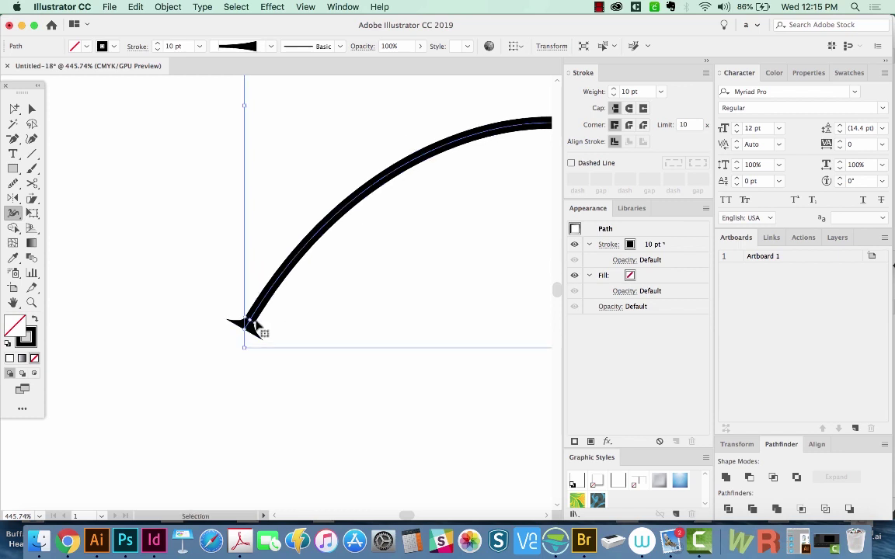
{"action": "key", "text": "super+z"}
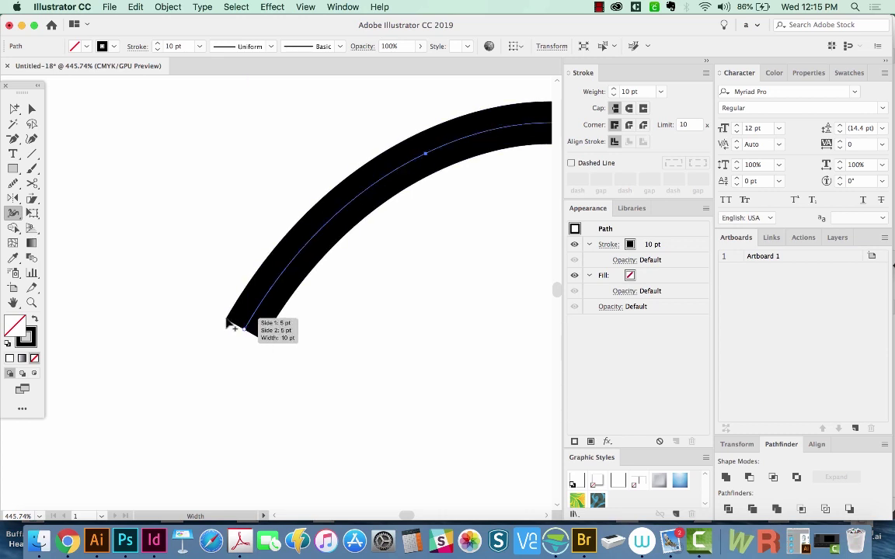
{"action": "left_click_drag", "start_coordinate": [228, 324], "coordinate": [237, 333]}
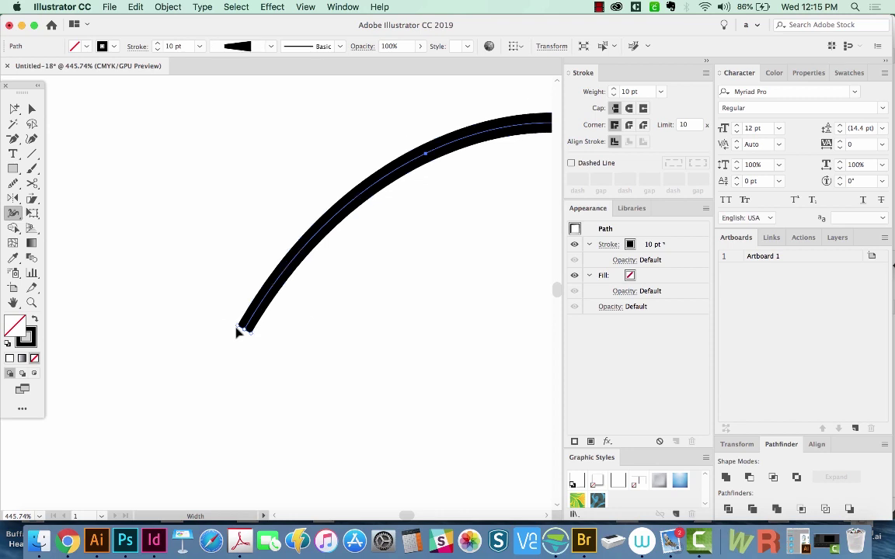
{"action": "left_click", "coordinate": [630, 108]}
Widen the whole swirl, add a wide bulge on the left curve, then narrow it
{"action": "key", "text": "super+minus"}
{"action": "key", "text": "super+minus"}
{"action": "key", "text": "super+minus"}
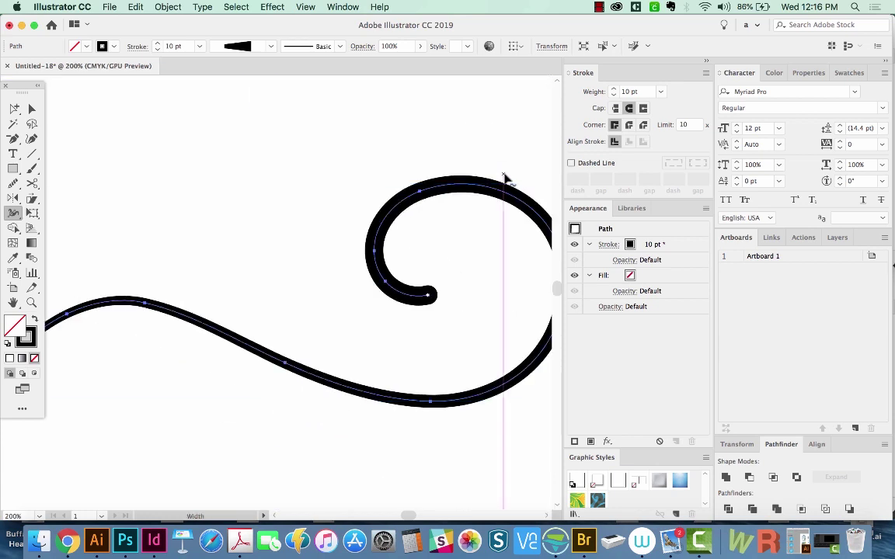
{"action": "key", "text": "super+minus"}
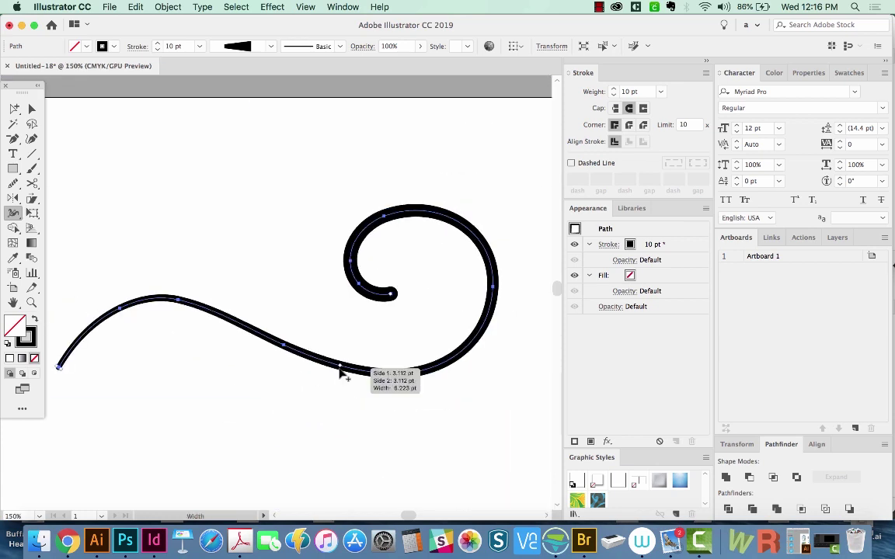
{"action": "left_click_drag", "start_coordinate": [340, 373], "coordinate": [340, 381]}
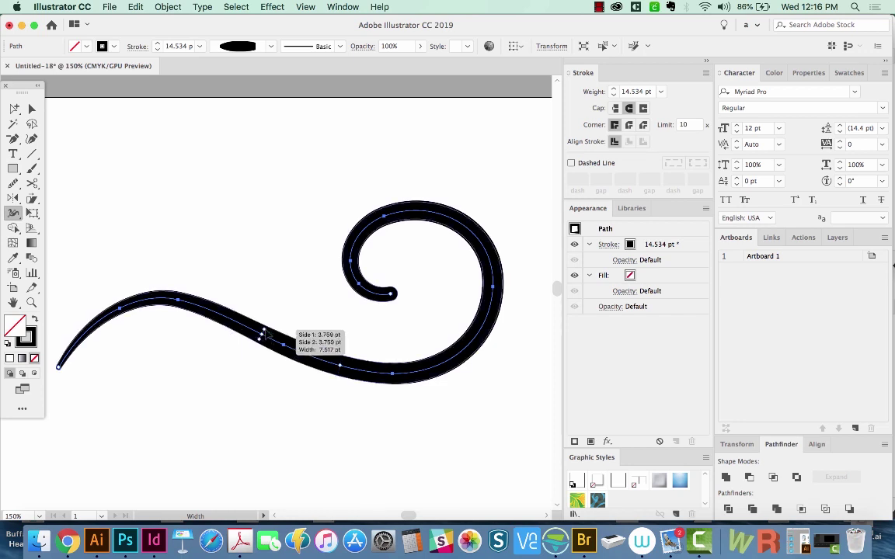
{"action": "mouse_move", "coordinate": [265, 335]}
{"action": "left_mouse_down"}
{"action": "mouse_move", "coordinate": [298, 310]}
{"action": "mouse_move", "coordinate": [375, 365]}
{"action": "mouse_move", "coordinate": [338, 344]}
{"action": "mouse_move", "coordinate": [345, 350]}
{"action": "left_mouse_up"}
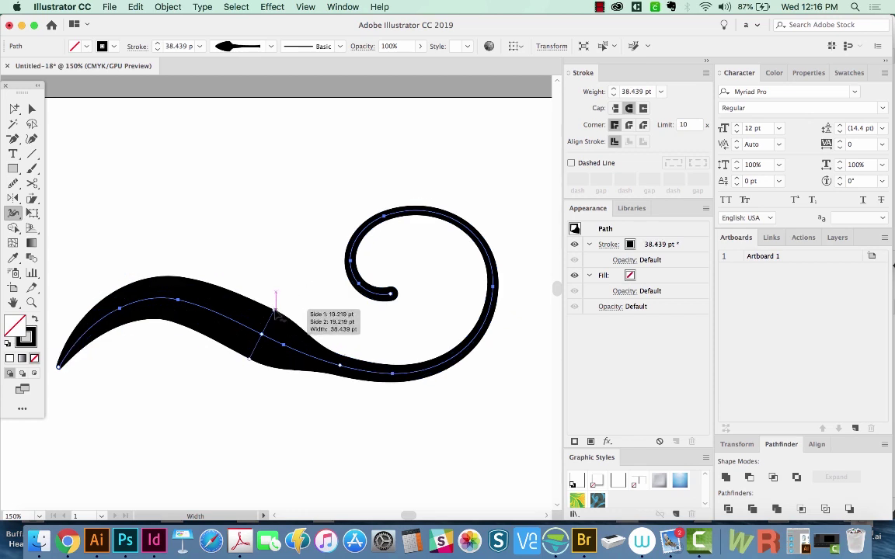
{"action": "left_click_drag", "start_coordinate": [276, 312], "coordinate": [276, 332]}
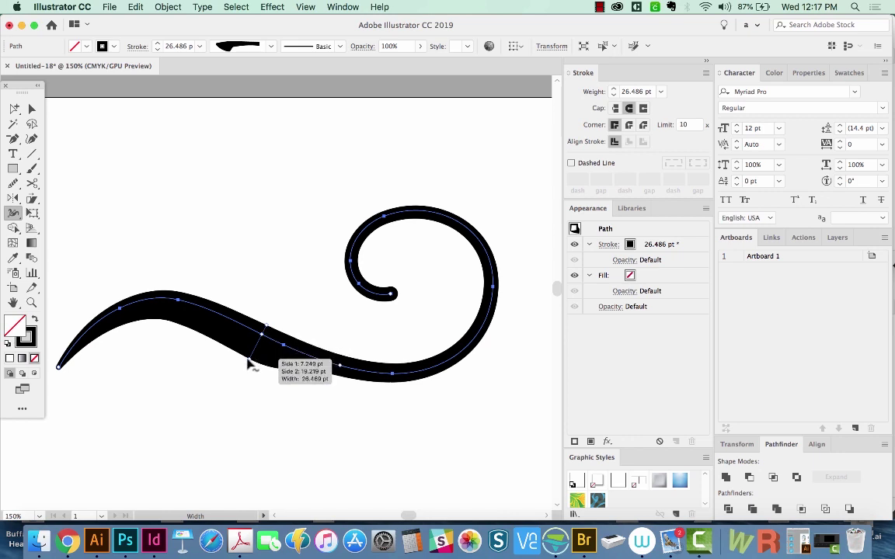
Delete the added width point and slide the remaining width point onto the left hump
{"action": "key", "text": "Delete"}
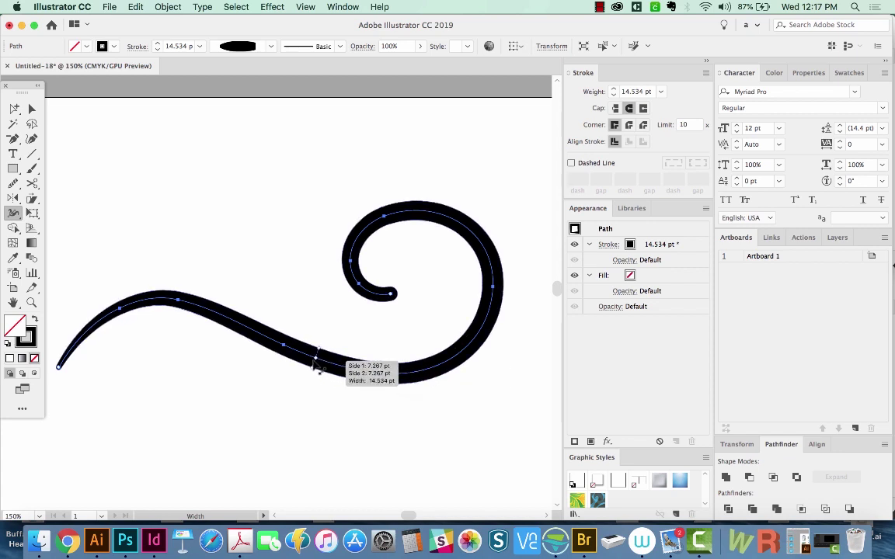
{"action": "mouse_move", "coordinate": [314, 366]}
{"action": "left_mouse_down"}
{"action": "mouse_move", "coordinate": [235, 339]}
{"action": "mouse_move", "coordinate": [255, 332]}
{"action": "mouse_move", "coordinate": [342, 371]}
{"action": "mouse_move", "coordinate": [242, 323]}
{"action": "mouse_move", "coordinate": [193, 313]}
{"action": "mouse_move", "coordinate": [148, 320]}
{"action": "mouse_move", "coordinate": [164, 297]}
{"action": "mouse_move", "coordinate": [145, 298]}
{"action": "mouse_move", "coordinate": [239, 327]}
{"action": "left_mouse_up"}
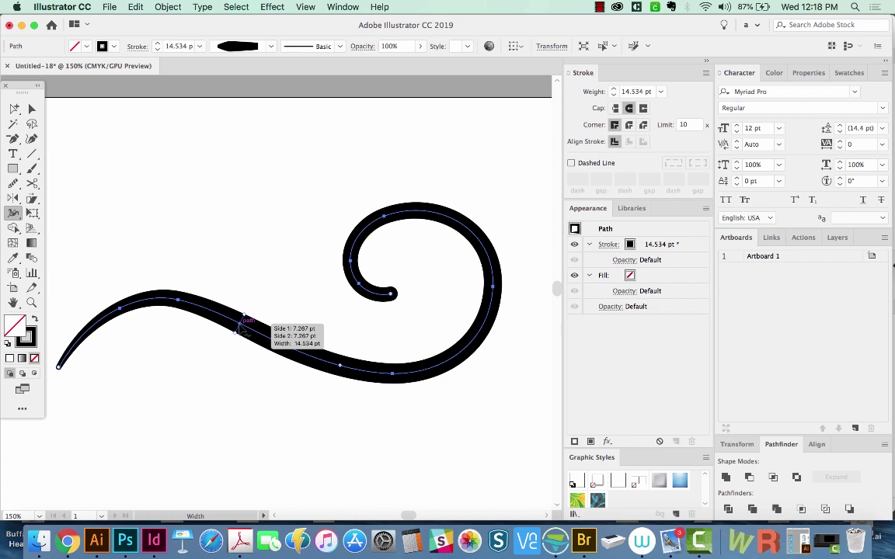
{"action": "mouse_move", "coordinate": [240, 328]}
{"action": "left_mouse_down"}
{"action": "mouse_move", "coordinate": [198, 308]}
{"action": "mouse_move", "coordinate": [146, 315]}
{"action": "mouse_move", "coordinate": [219, 314]}
{"action": "left_mouse_up"}
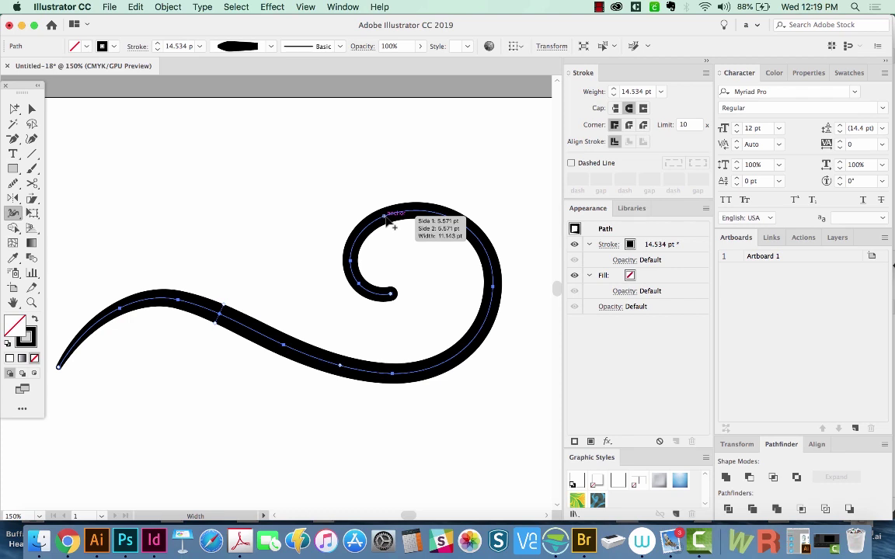
Widen the spiral's top, narrow its right side, and trim the top width to 15.45 pt
{"action": "left_click_drag", "start_coordinate": [393, 226], "coordinate": [396, 242]}
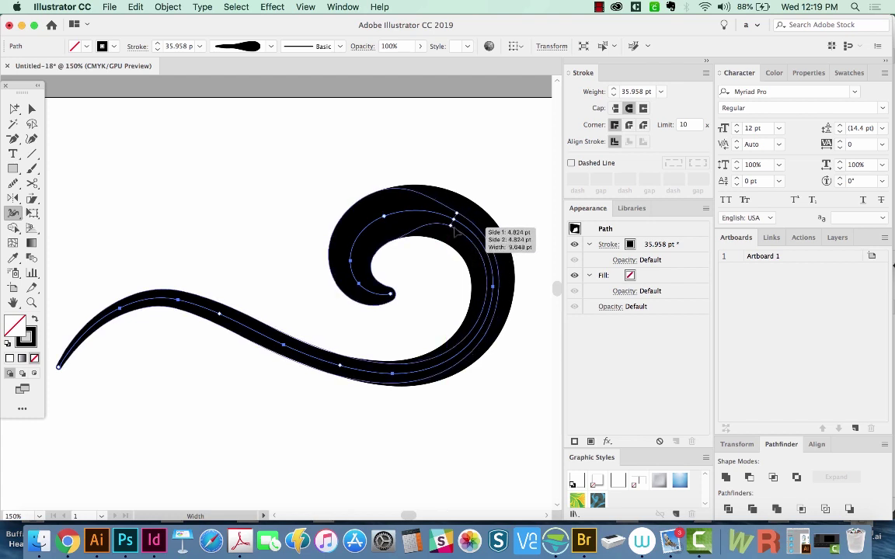
{"action": "left_click_drag", "start_coordinate": [450, 232], "coordinate": [455, 225]}
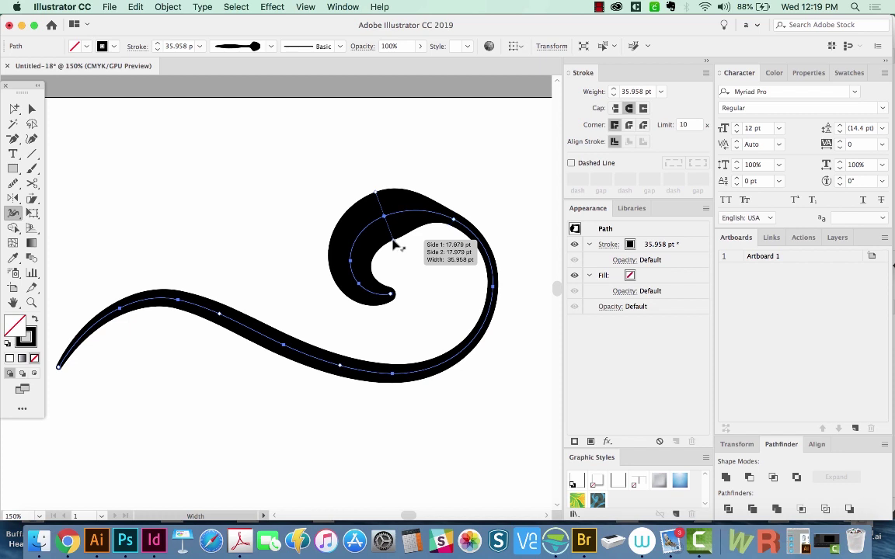
{"action": "left_click_drag", "start_coordinate": [396, 244], "coordinate": [401, 233]}
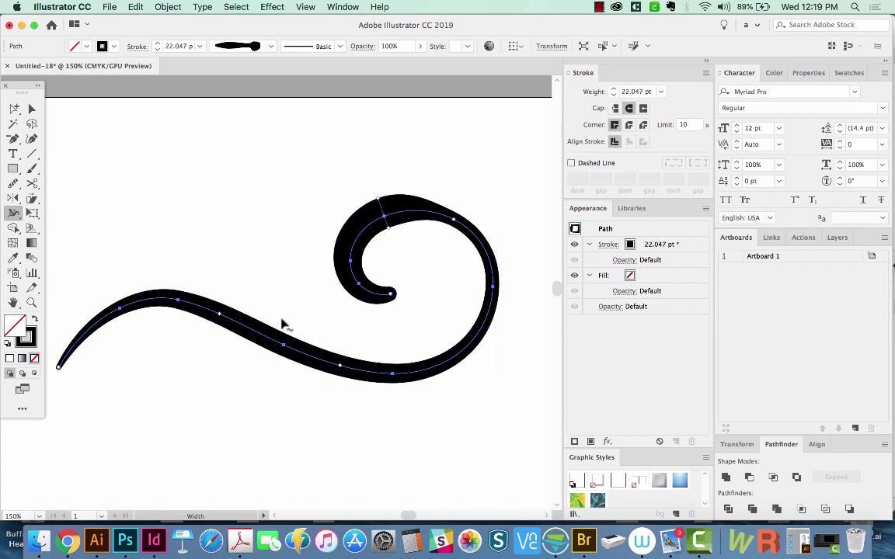
Collapse the Stroke panel options and expand them again, then dismiss the panel list
{"action": "double_click", "coordinate": [581, 74]}
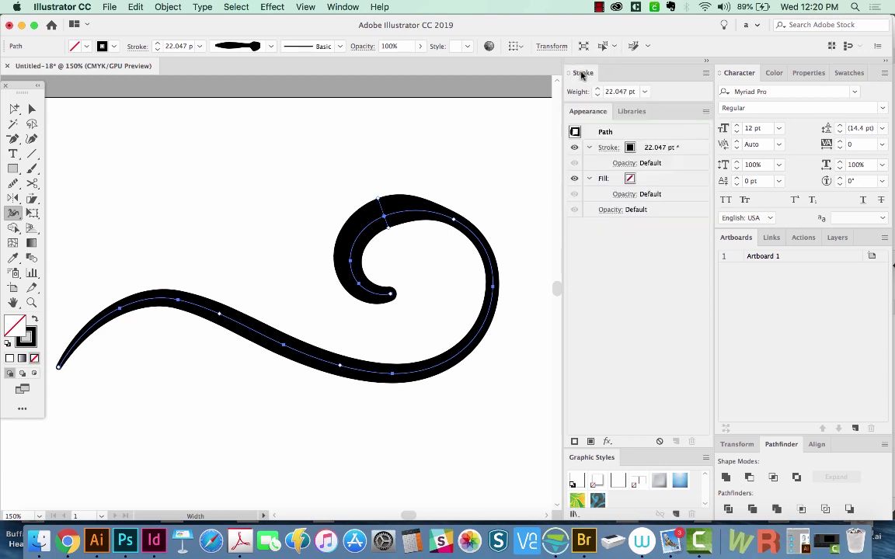
{"action": "double_click", "coordinate": [581, 74]}
{"action": "left_click", "coordinate": [581, 74]}
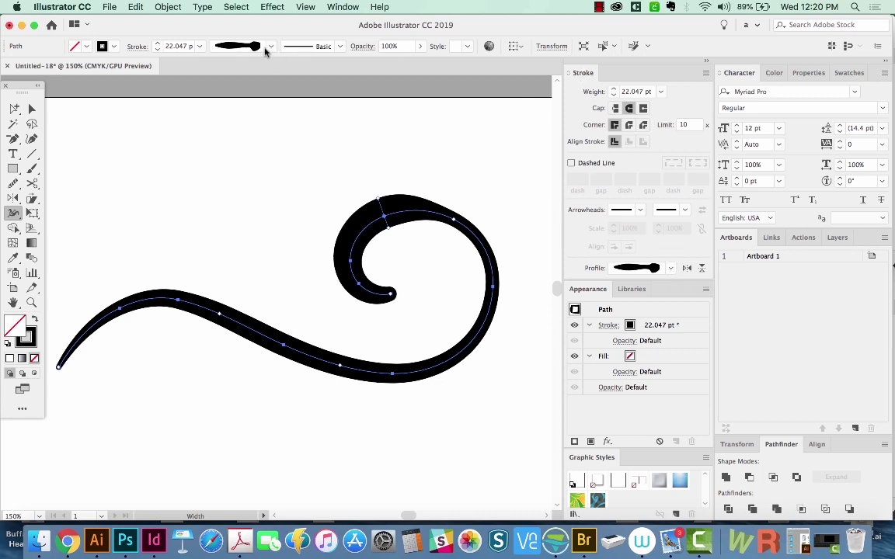
{"action": "left_click", "coordinate": [341, 7]}
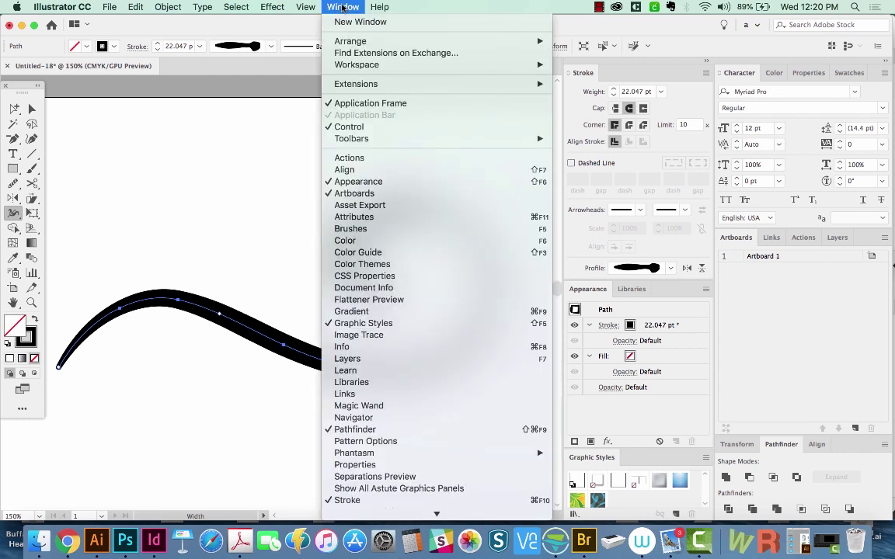
{"action": "left_click", "coordinate": [280, 171]}
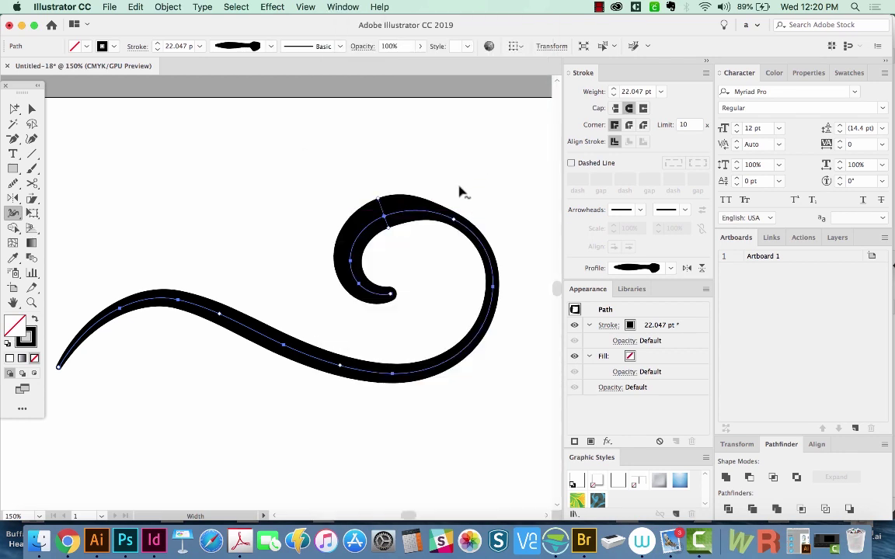
Save the swirl's width shape as a new width profile named 'Ad'
{"action": "left_click", "coordinate": [671, 269]}
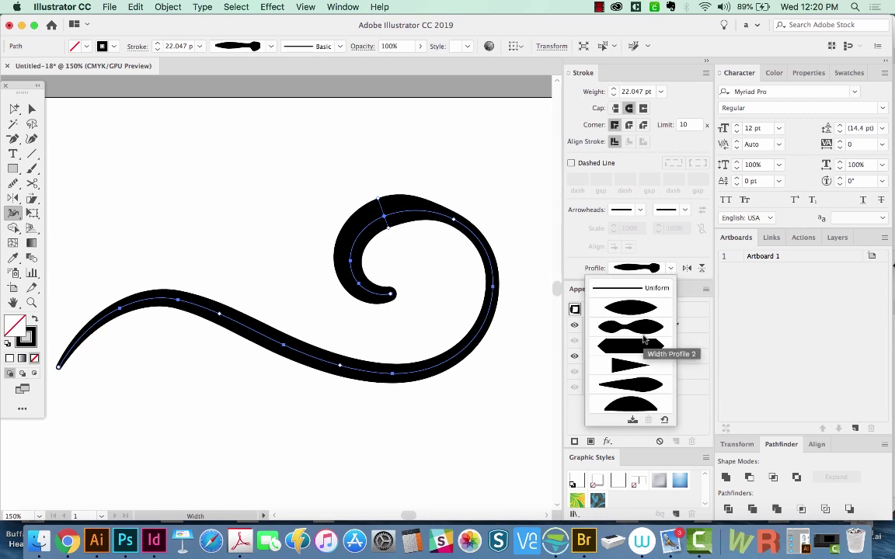
{"action": "left_click", "coordinate": [632, 420]}
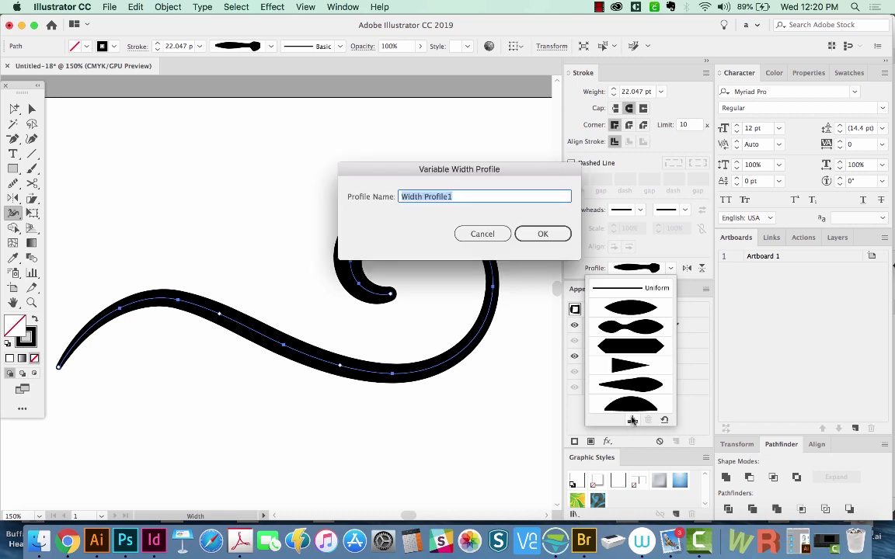
{"action": "type", "text": "Ad"}
{"action": "key", "text": "Return"}
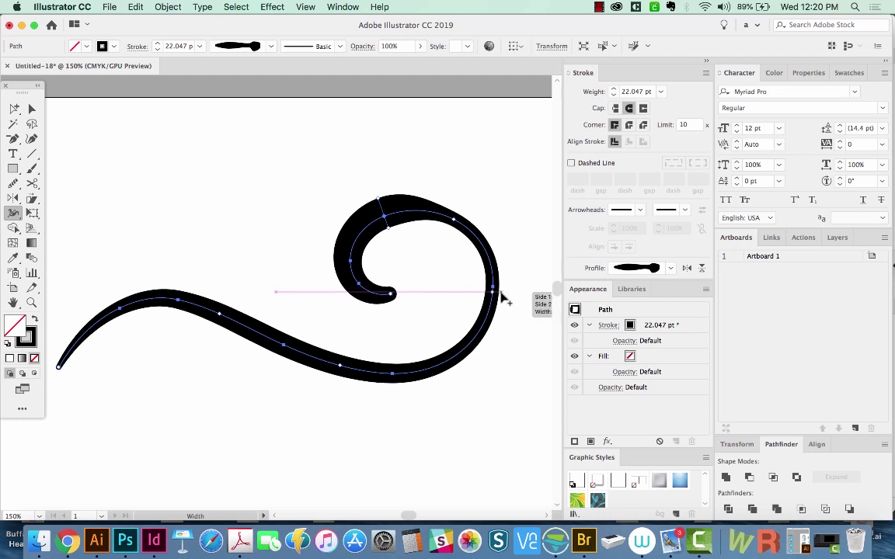
Draw a second, larger swirl below the first with the Pencil
{"action": "key", "text": "n"}
{"action": "key", "text": "super+minus"}
{"action": "key", "text": "super+minus"}
{"action": "mouse_move", "coordinate": [193, 408]}
{"action": "left_mouse_down"}
{"action": "mouse_move", "coordinate": [241, 448]}
{"action": "mouse_move", "coordinate": [323, 402]}
{"action": "mouse_move", "coordinate": [492, 337]}
{"action": "mouse_move", "coordinate": [486, 406]}
{"action": "mouse_move", "coordinate": [493, 376]}
{"action": "left_mouse_up"}
{"action": "left_click_drag", "start_coordinate": [336, 458], "coordinate": [301, 434]}
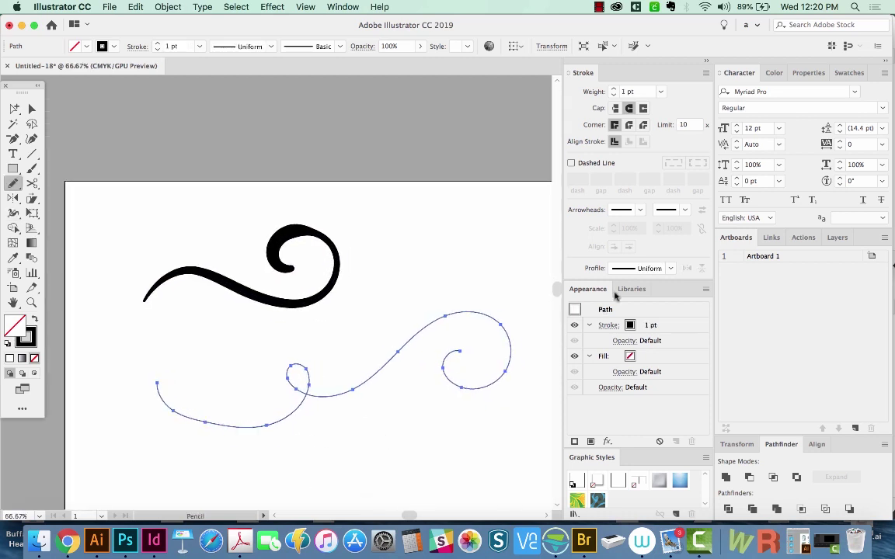
Apply the saved custom width profile to the new swirl
{"action": "left_click", "coordinate": [670, 267]}
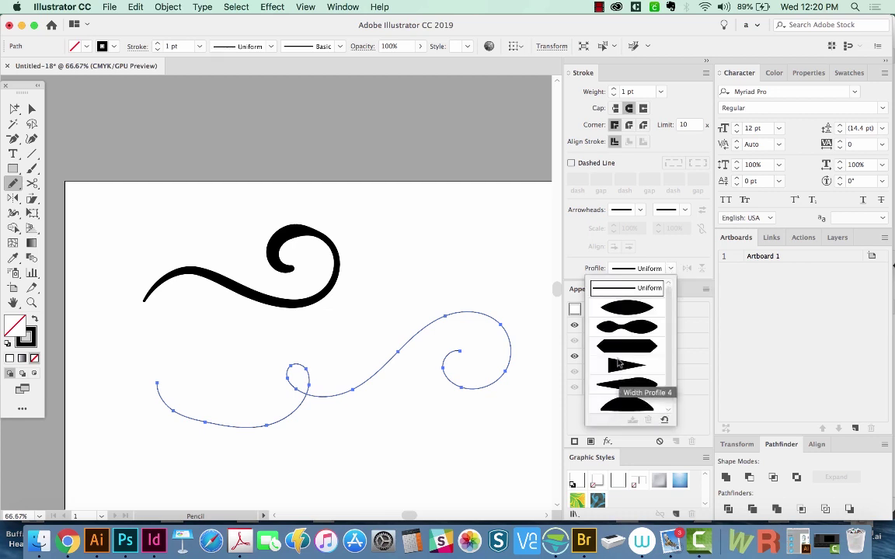
{"action": "left_click", "coordinate": [622, 403]}
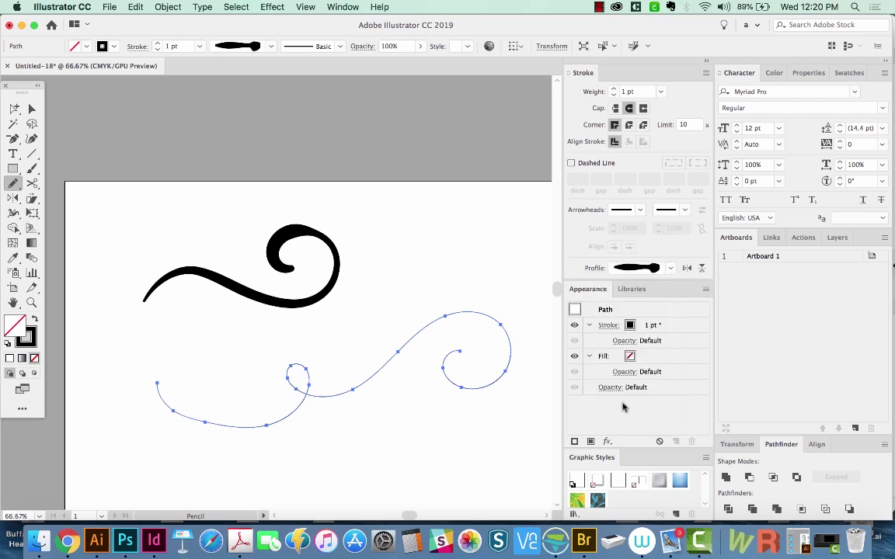
{"action": "key", "text": "v"}
{"action": "left_click", "coordinate": [671, 267]}
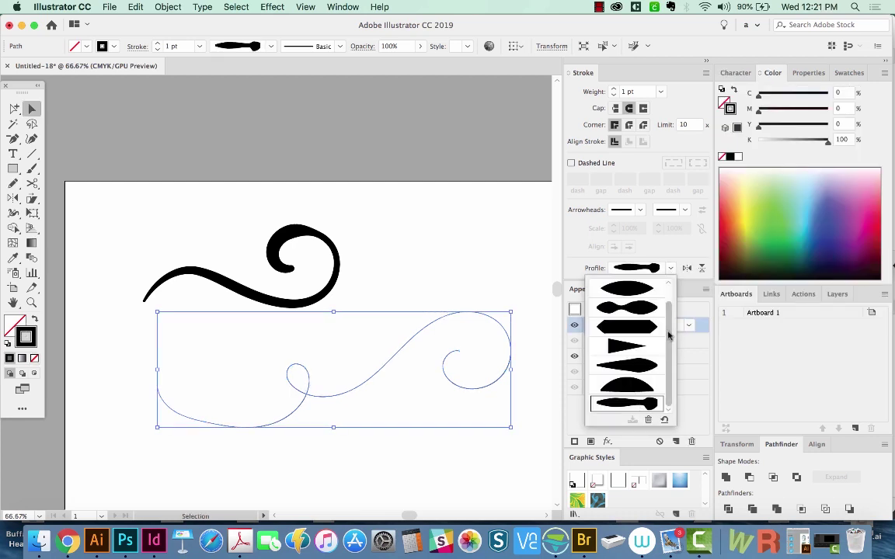
{"action": "left_click", "coordinate": [629, 91]}
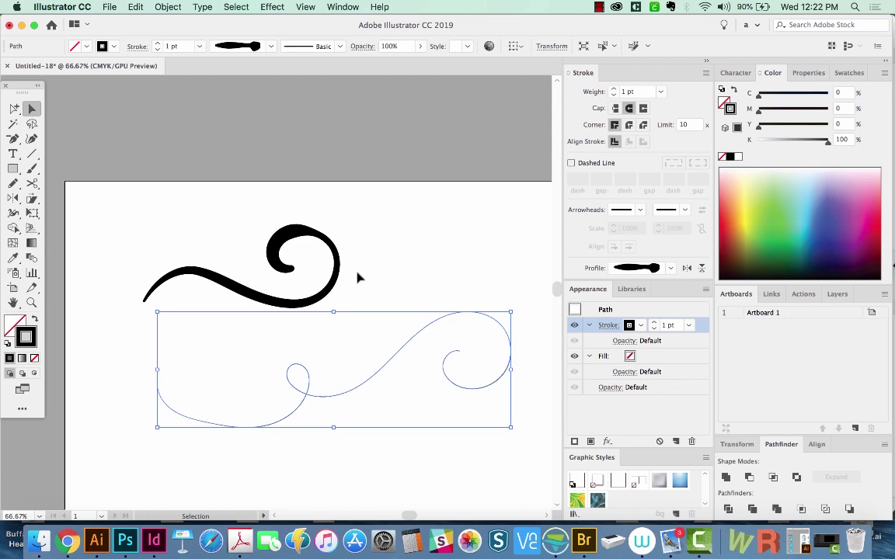
Copy the top swirl's stroke onto the lower swirl, then reshape its middle and loop widths
{"action": "key", "text": "i"}
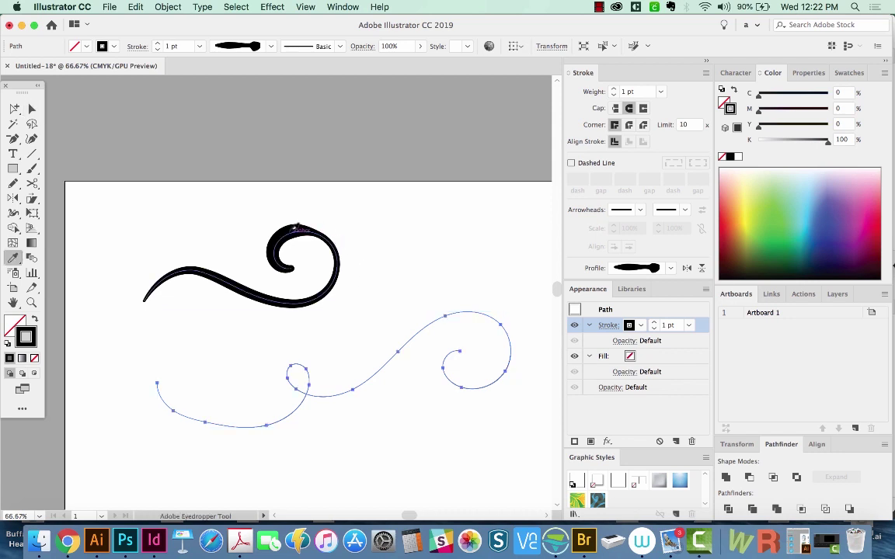
{"action": "left_click", "coordinate": [295, 228]}
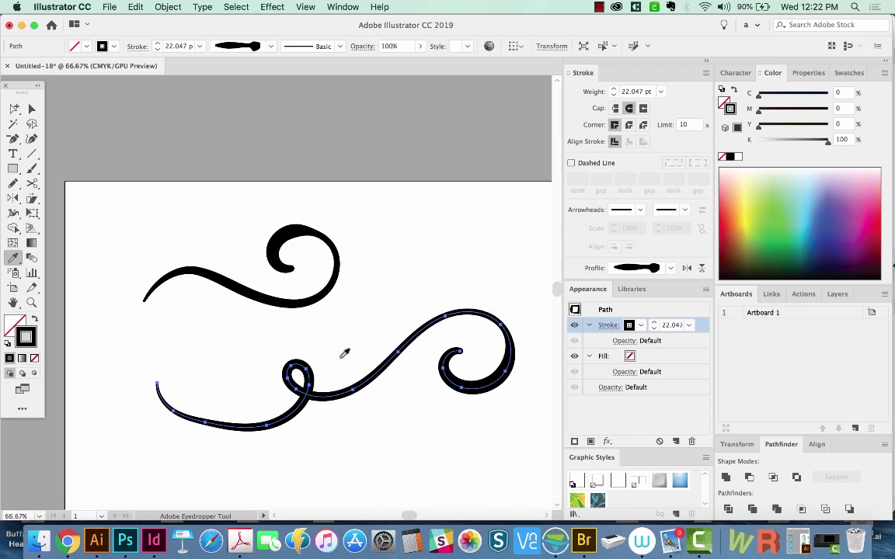
{"action": "key", "text": "shift+w"}
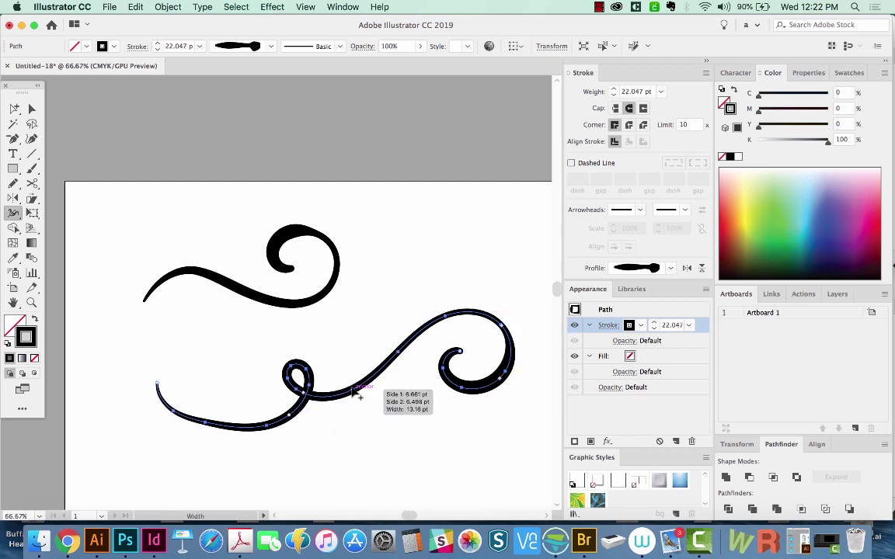
{"action": "left_click_drag", "start_coordinate": [354, 391], "coordinate": [365, 405]}
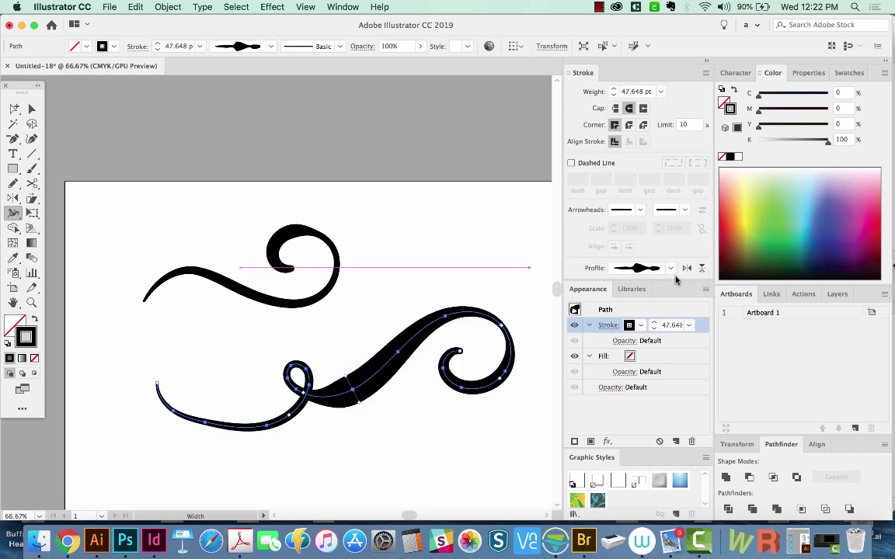
{"action": "left_click_drag", "start_coordinate": [385, 355], "coordinate": [379, 365]}
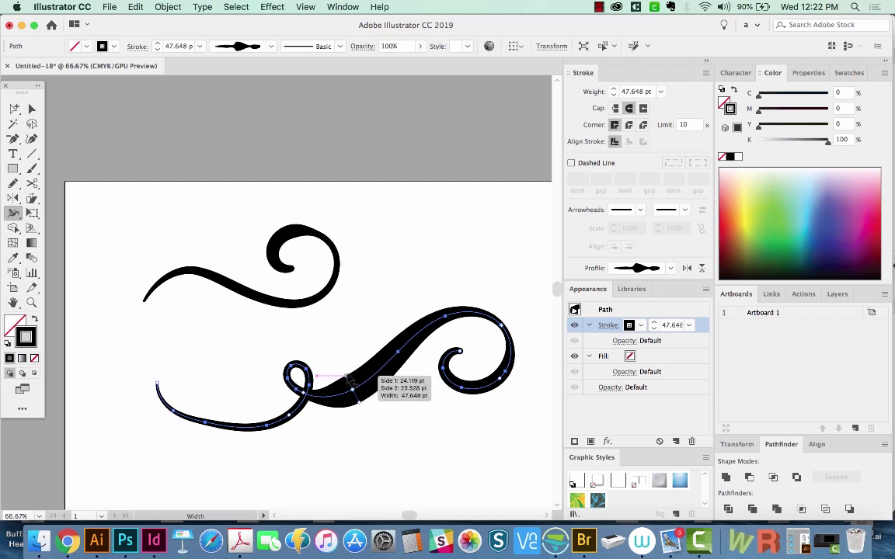
{"action": "left_click_drag", "start_coordinate": [315, 456], "coordinate": [292, 456]}
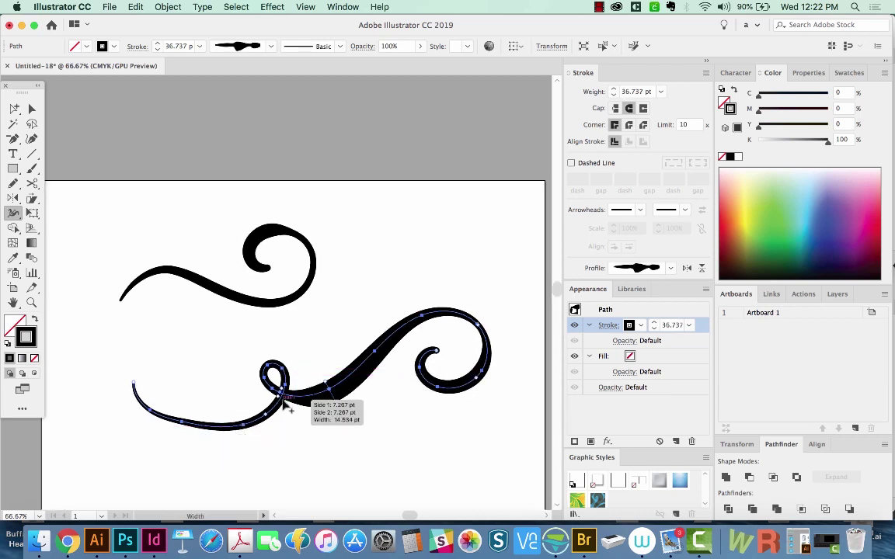
{"action": "left_click_drag", "start_coordinate": [288, 404], "coordinate": [299, 410]}
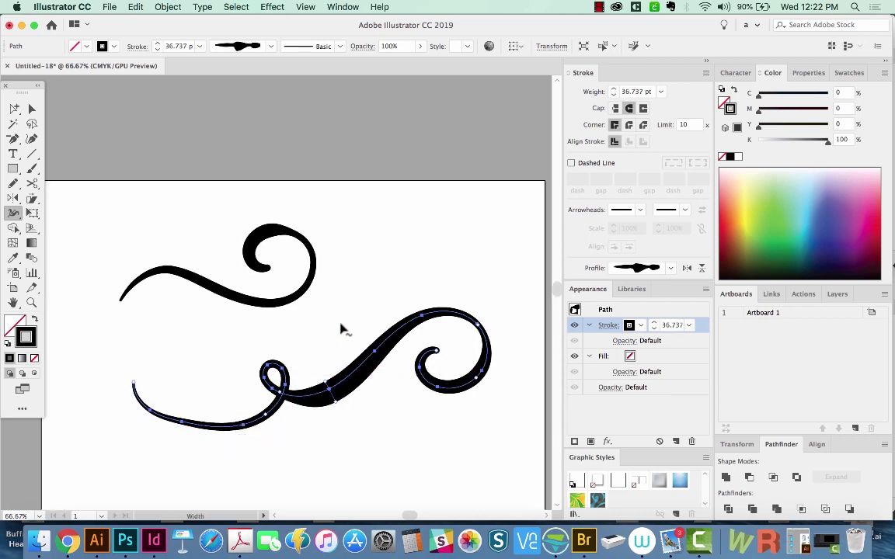